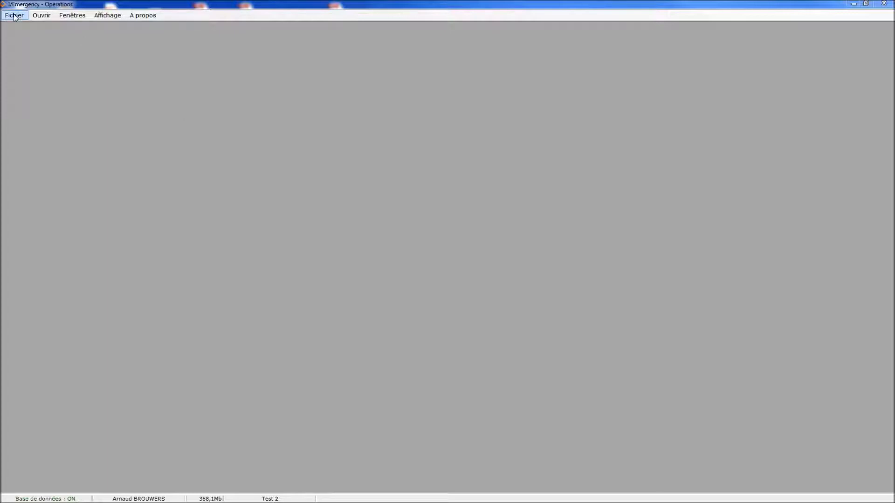
- Open the Dispatching resources view organised by post (Moyens, Par poste) and reposition its window higher in the workspace
click(42, 14)
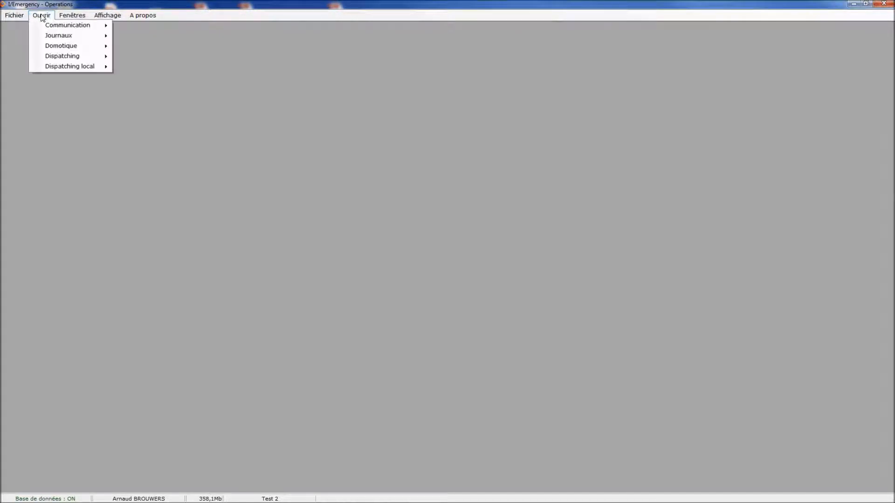
mouse_move(92, 59)
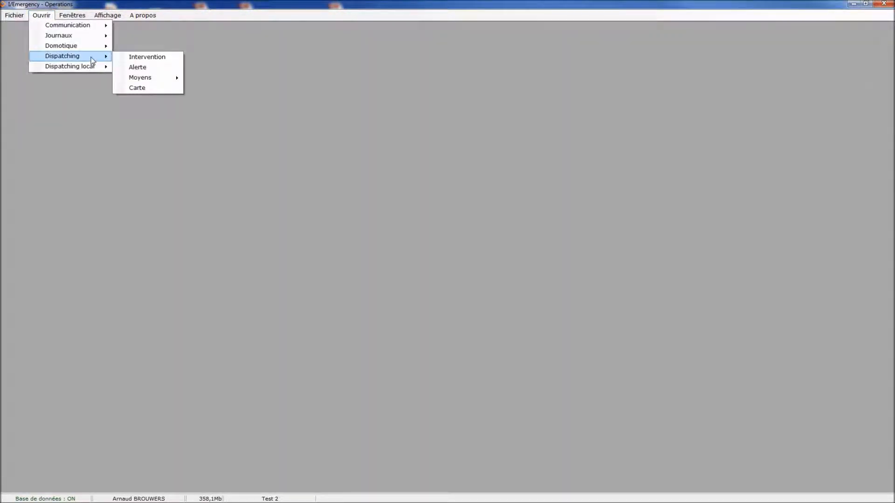
mouse_move(152, 76)
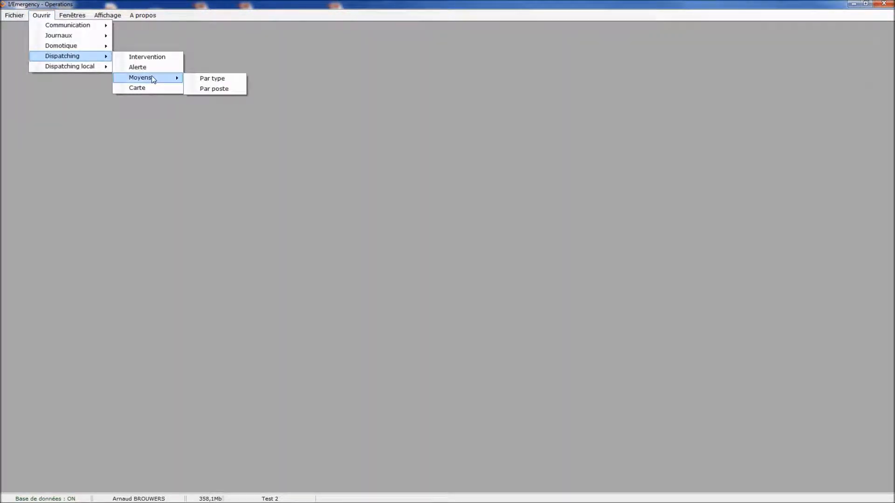
click(215, 89)
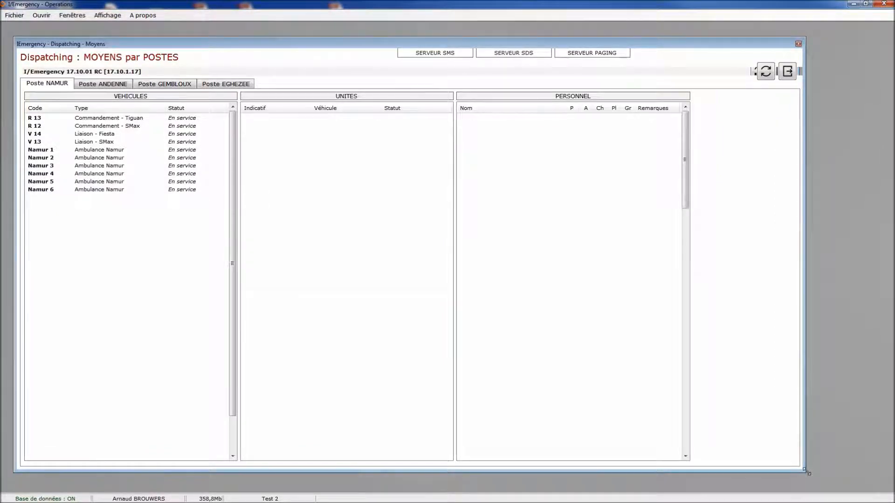
drag(359, 47, 356, 34)
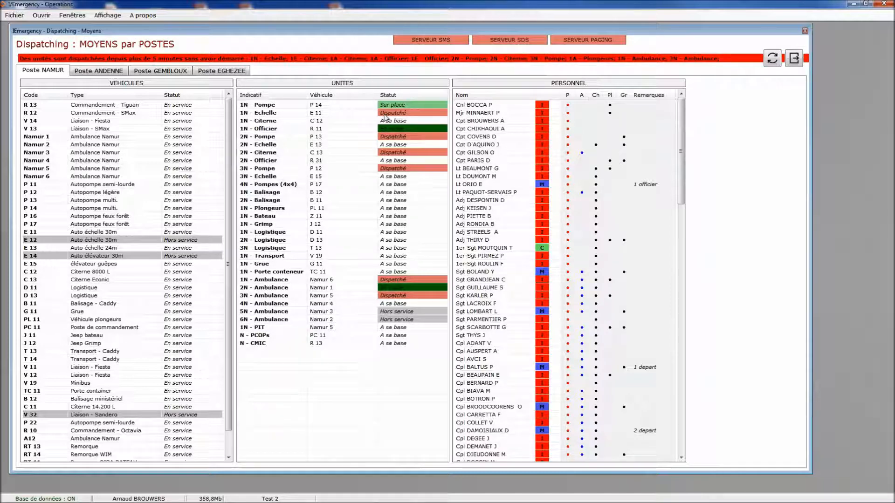
click(385, 115)
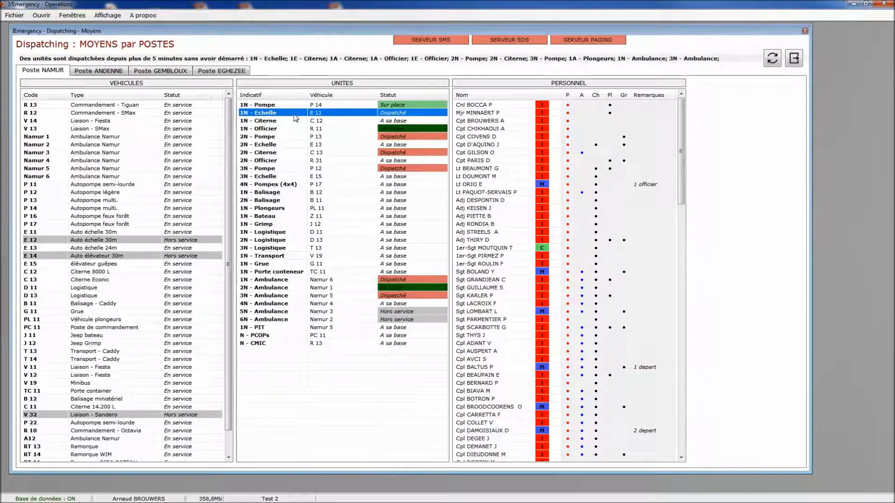
key(Down)
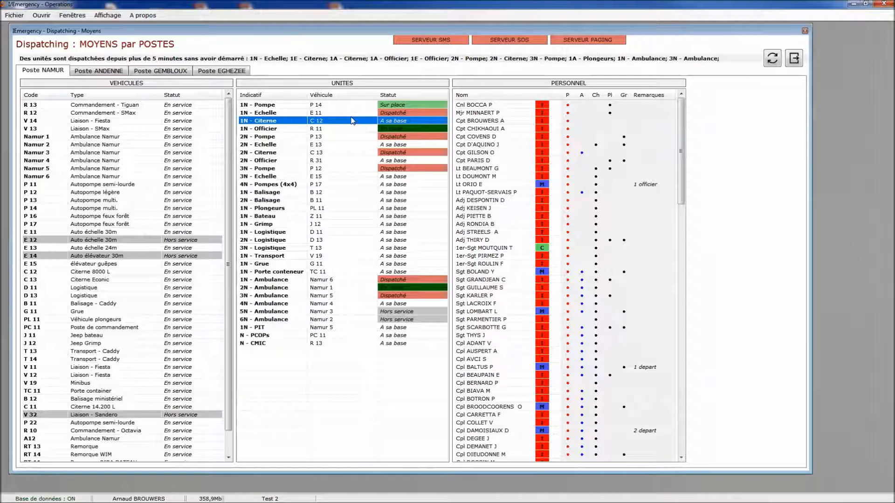
click(53, 72)
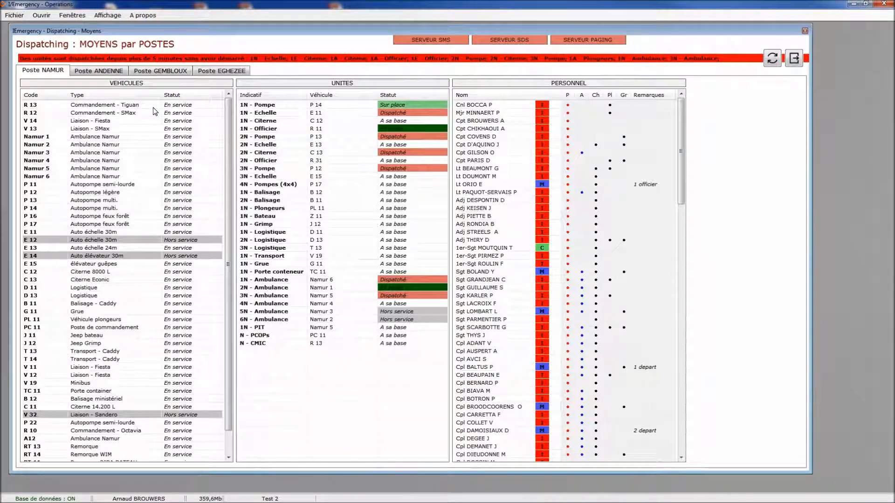
- Set the status of vehicle P 11 at the Namur post to Hors service
right_click(91, 184)
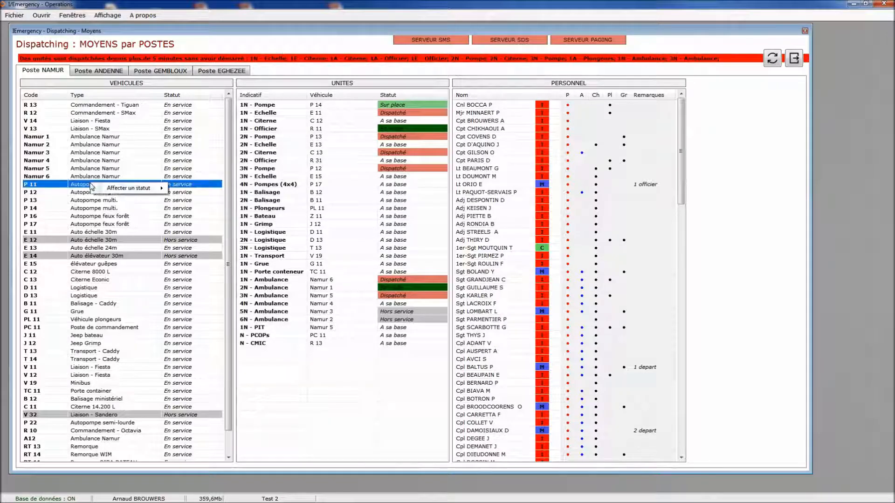
mouse_move(149, 188)
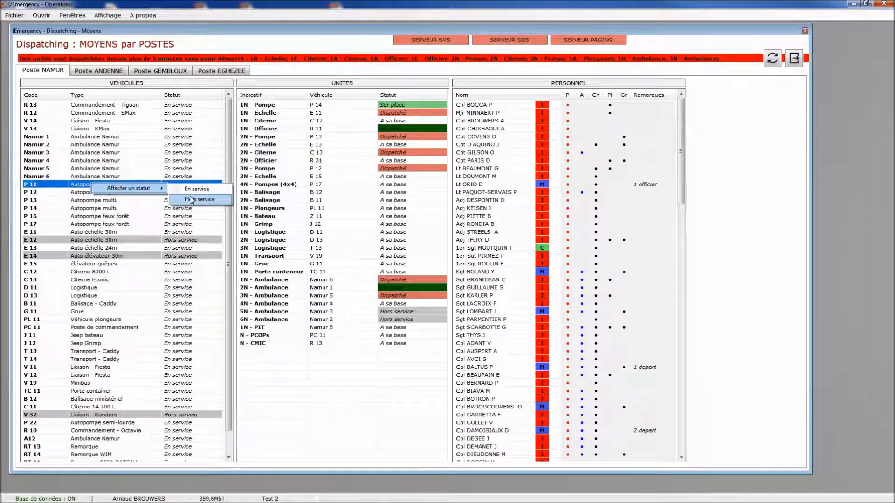
click(190, 199)
right_click(103, 182)
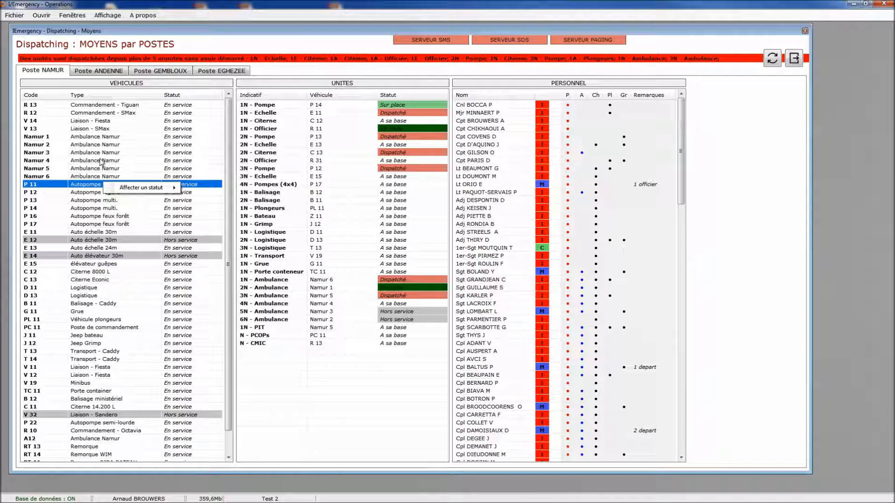
click(100, 161)
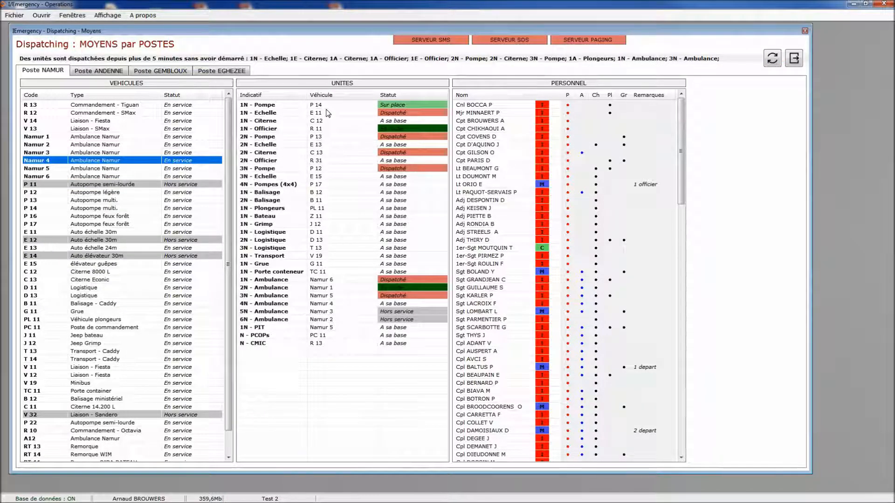
- Set the status of unit 1N - Pompe to Disponible sur place
right_click(286, 106)
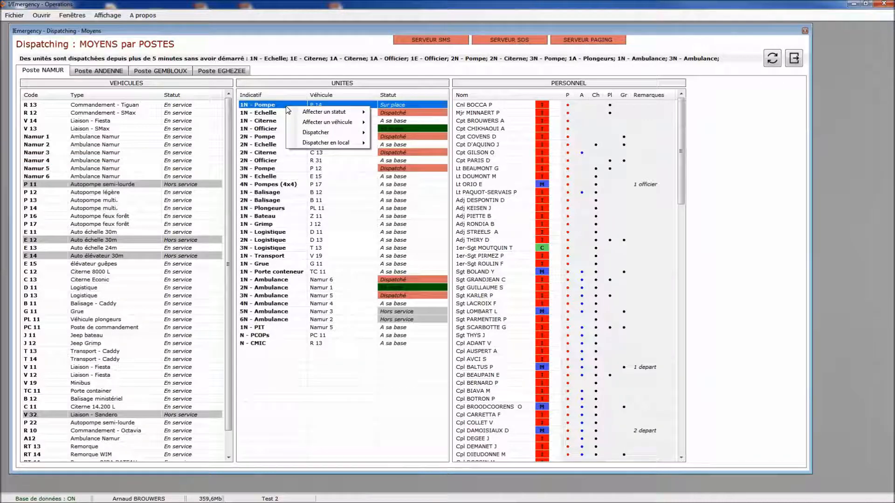
mouse_move(311, 116)
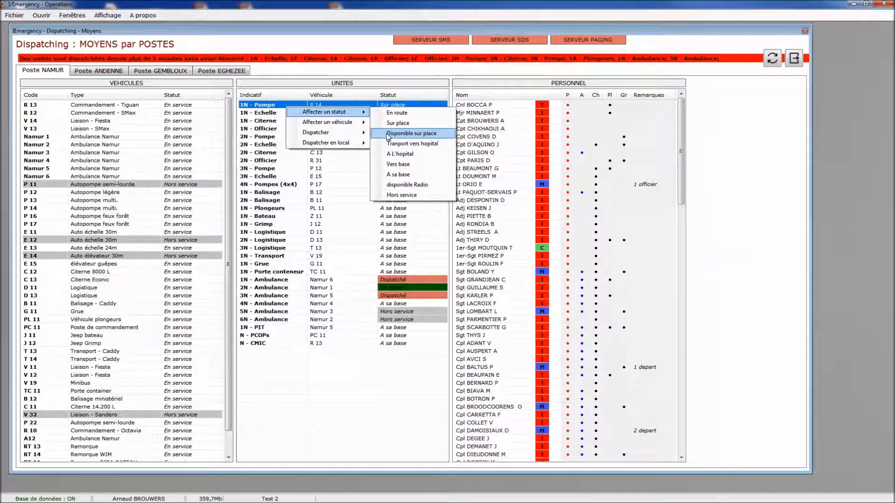
click(388, 134)
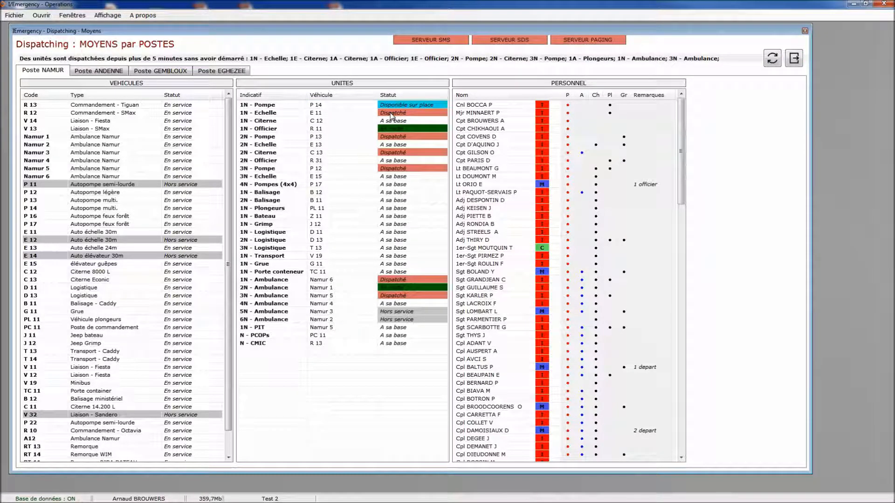
- Set the status of units 1N - Echelle, 2N - Pompe, 2N - Citerne and 3N - Pompe to En route
right_click(295, 115)
mouse_move(327, 119)
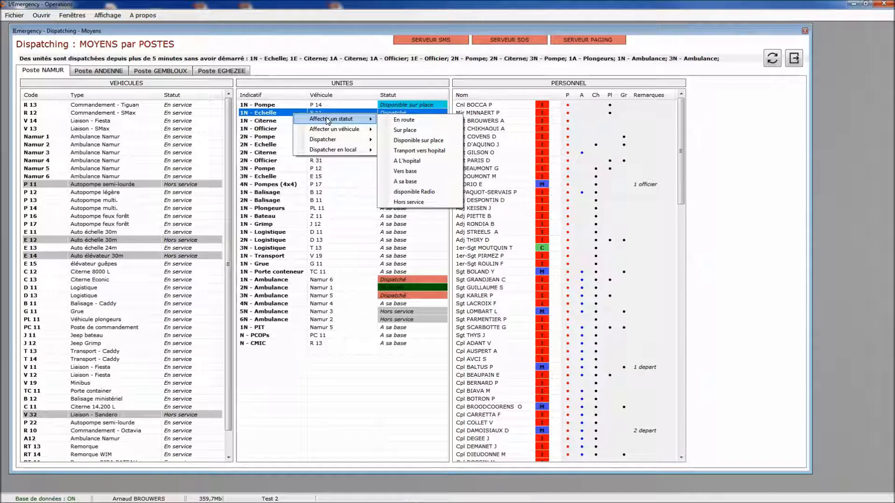
click(403, 120)
click(329, 137)
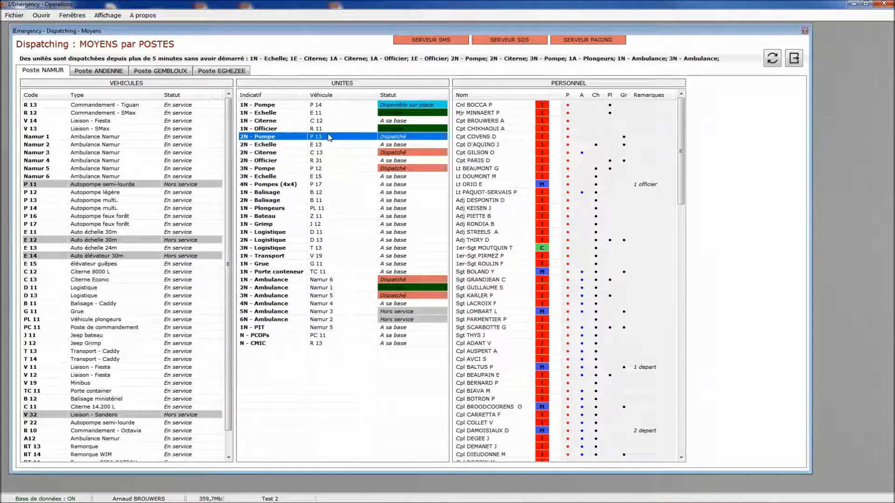
click(335, 170)
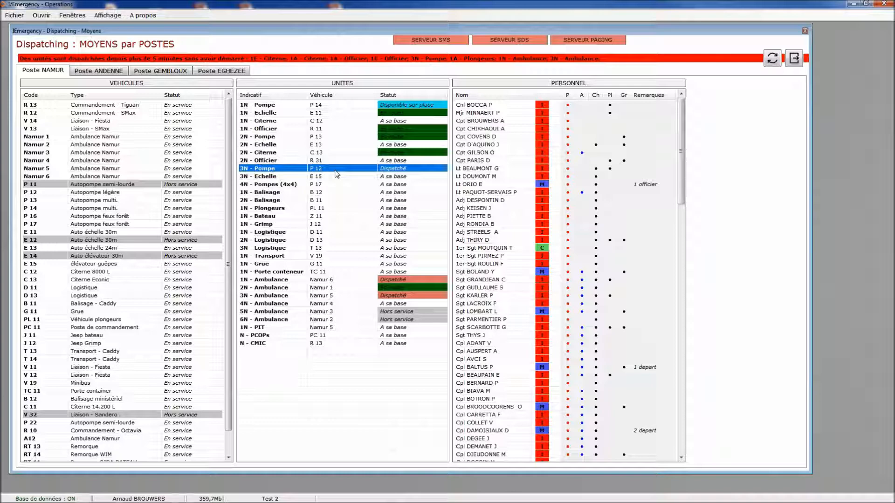
right_click(335, 170)
mouse_move(336, 174)
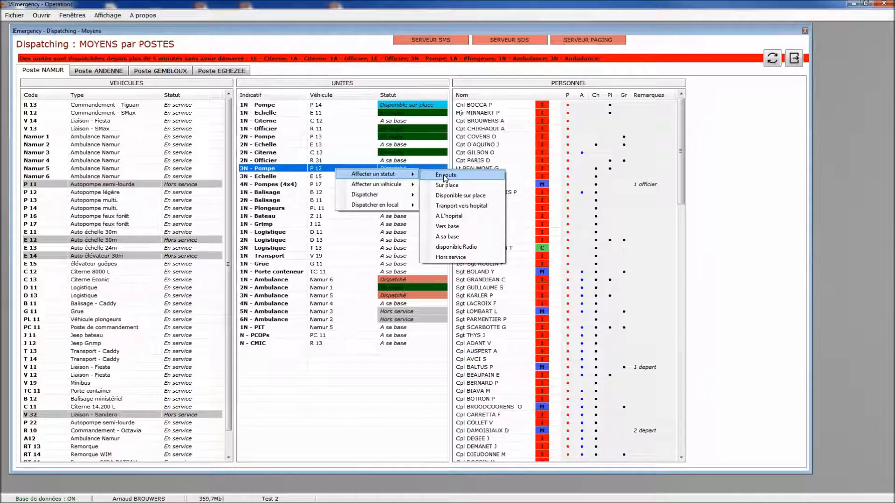
click(445, 176)
- Set the status of units 1N - Ambulance and 3N - Ambulance to En route
right_click(353, 279)
mouse_move(391, 285)
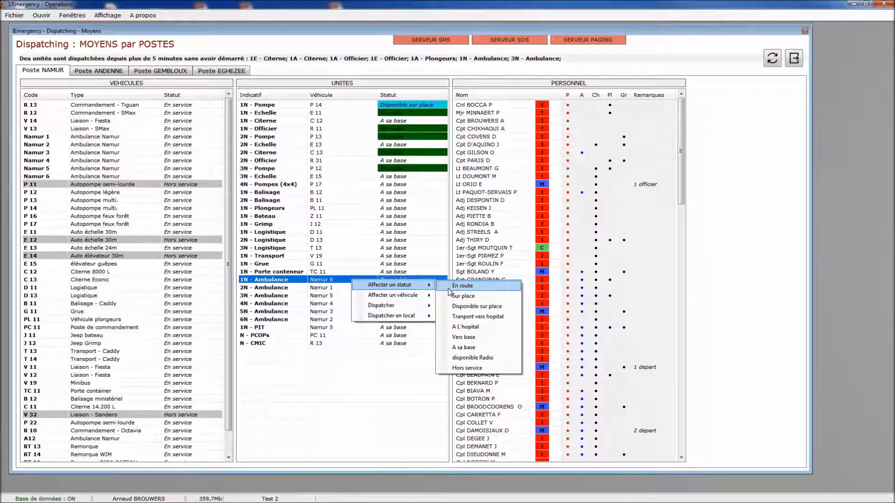
click(459, 286)
right_click(334, 295)
mouse_move(382, 300)
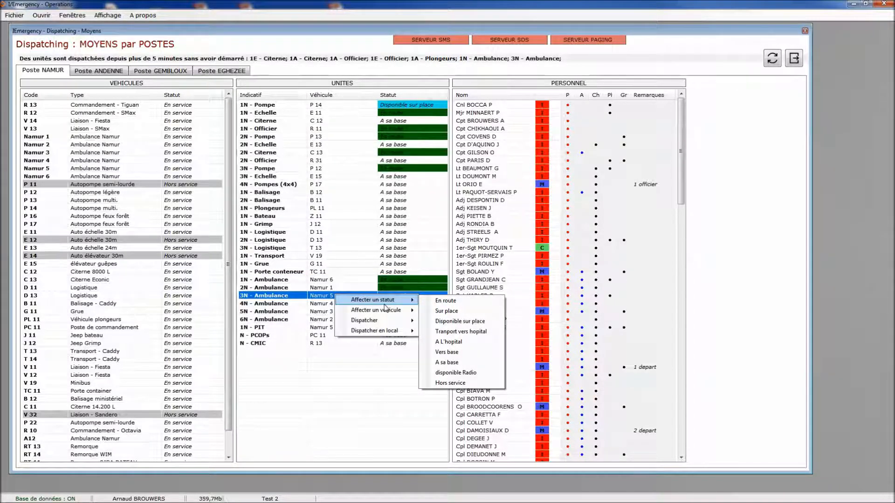
click(445, 300)
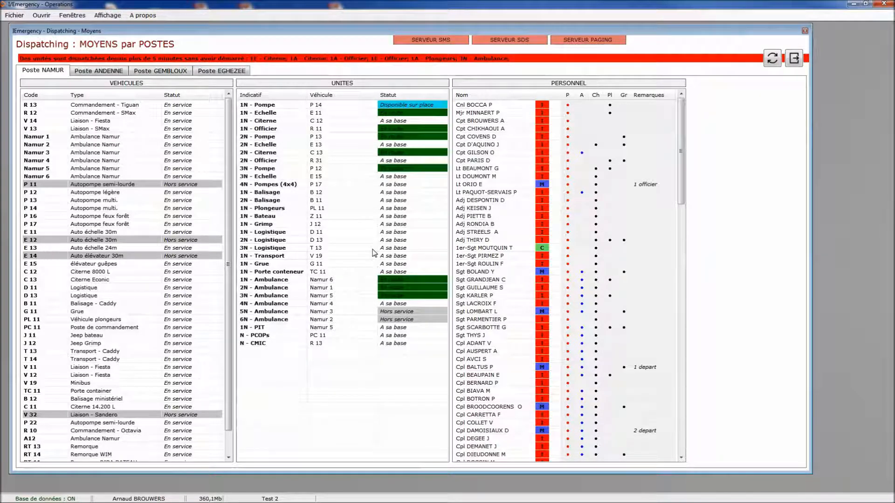
- Assign vehicle E 12 - Auto échelle 30m to unit 1N - Echelle
right_click(271, 113)
mouse_move(334, 131)
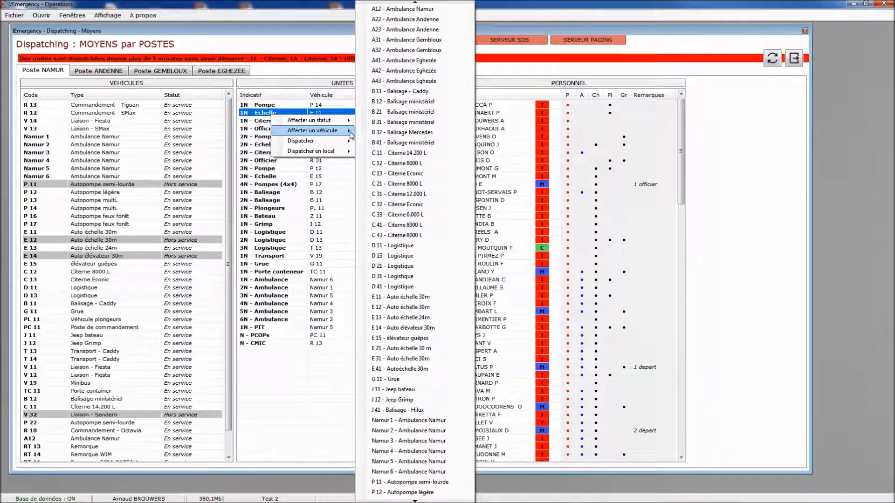
click(409, 308)
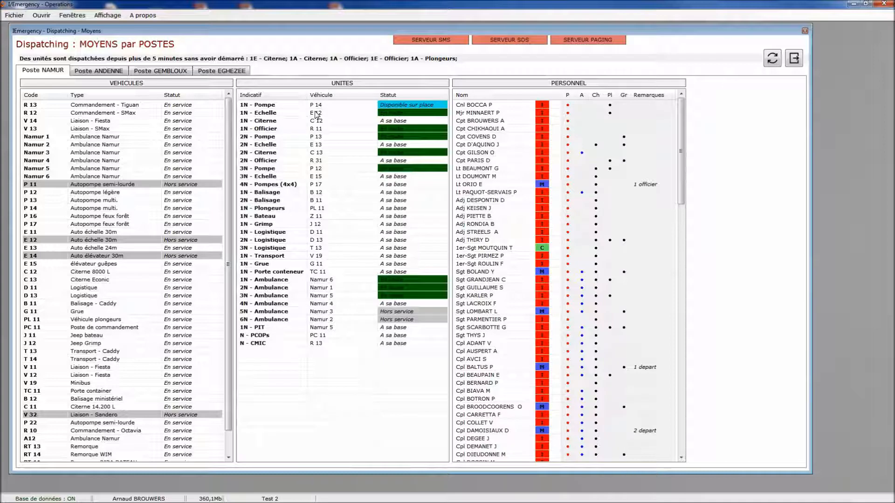
click(316, 113)
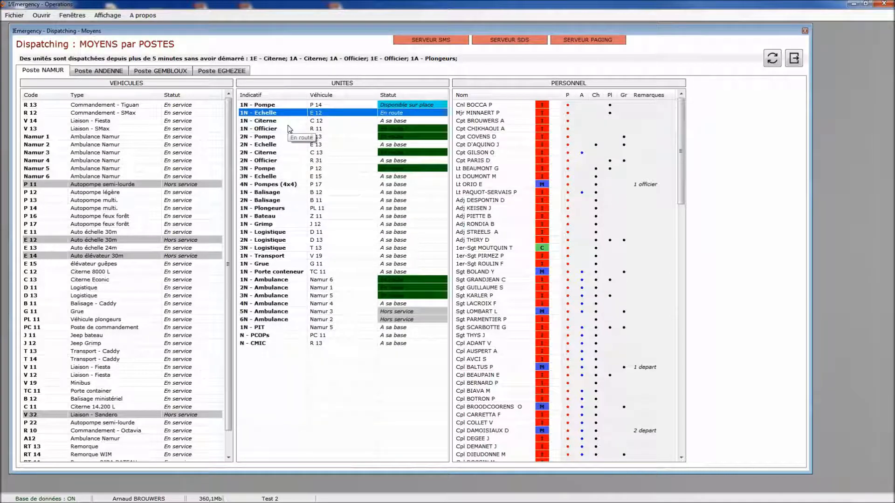
- View the interventions to which unit 2N - Citerne can be dispatched, without dispatching it
right_click(299, 153)
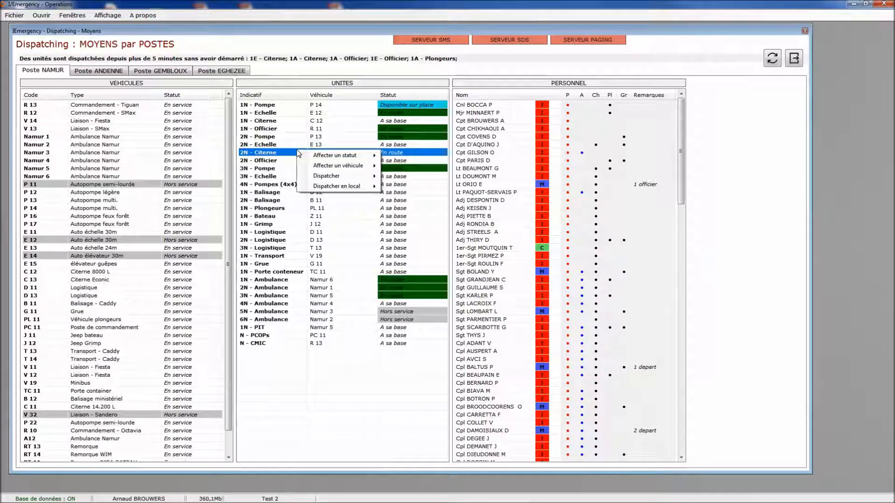
mouse_move(345, 180)
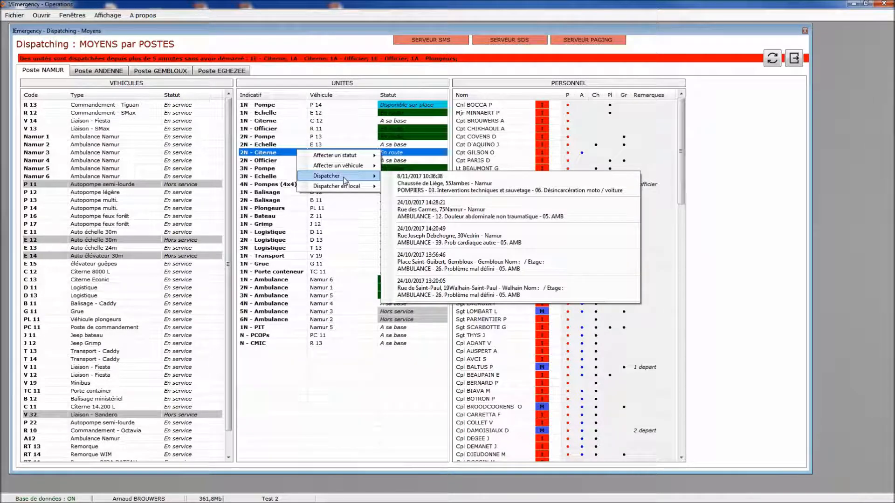
click(293, 171)
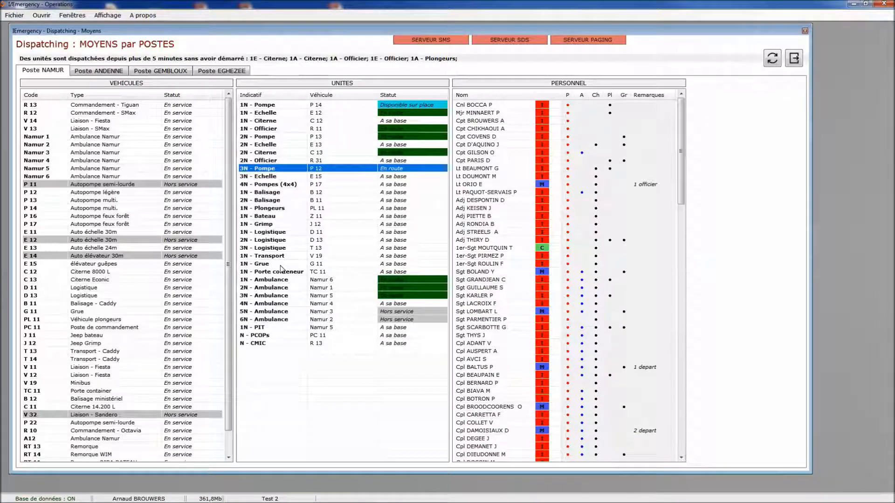
- Review the vehicles, units and personnel of the Andenne and Gembloux posts
click(99, 70)
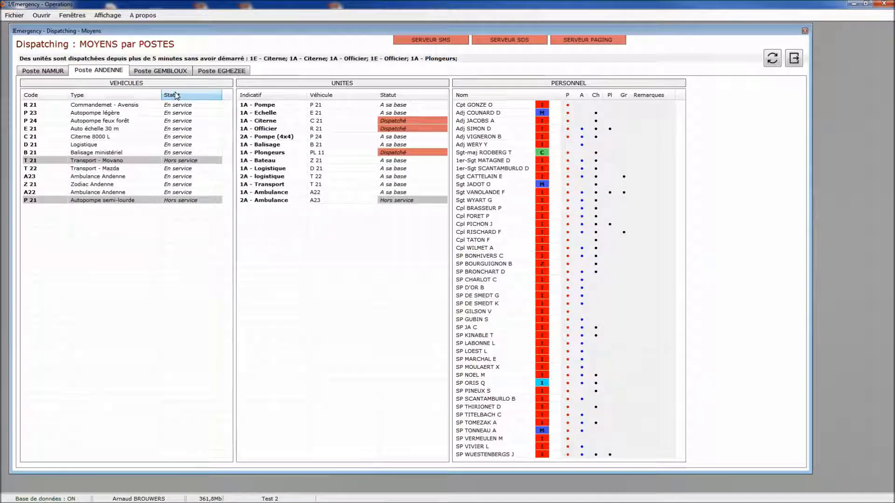
click(160, 70)
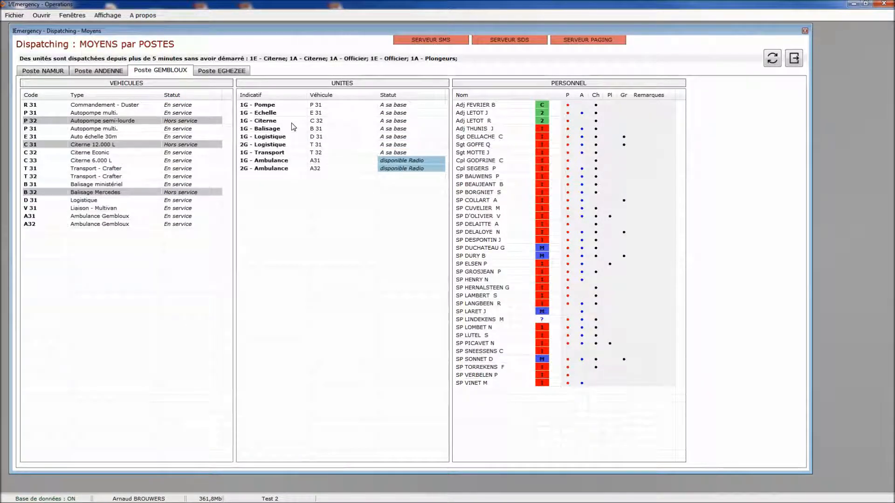
right_click(289, 121)
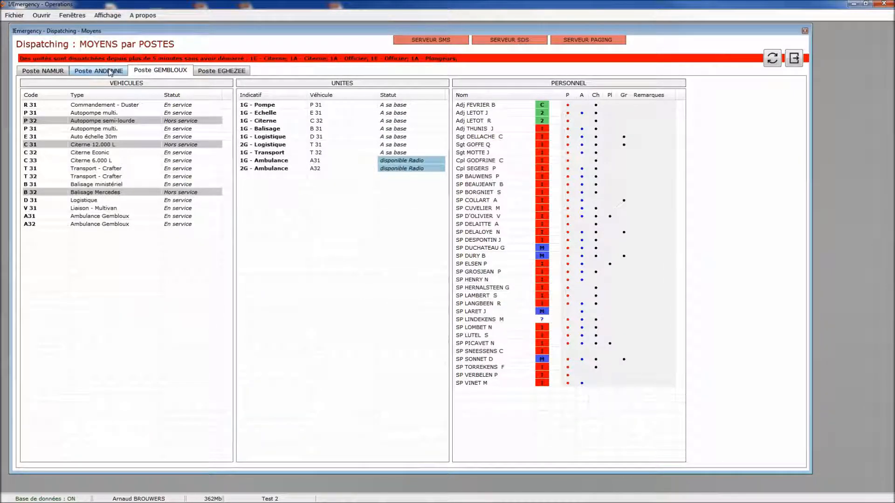
click(110, 72)
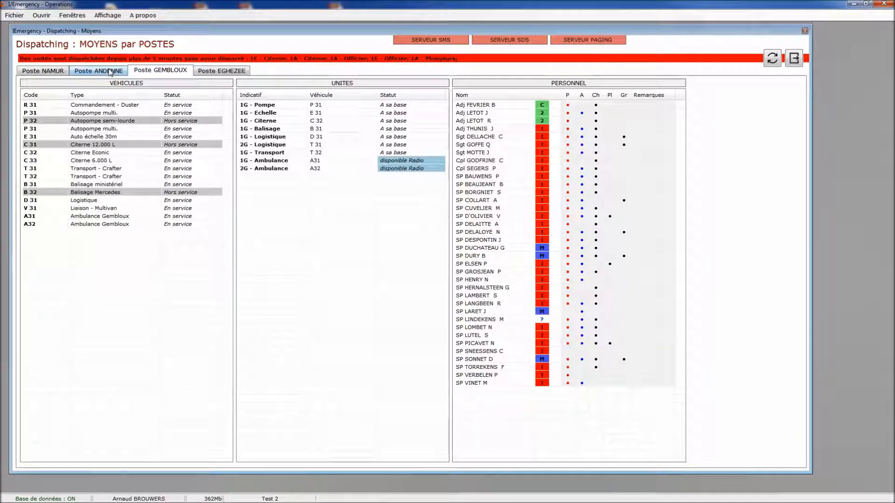
- Return to the Namur post and view the local dispatch and status options of unit 2N - Officier, without applying any
click(55, 73)
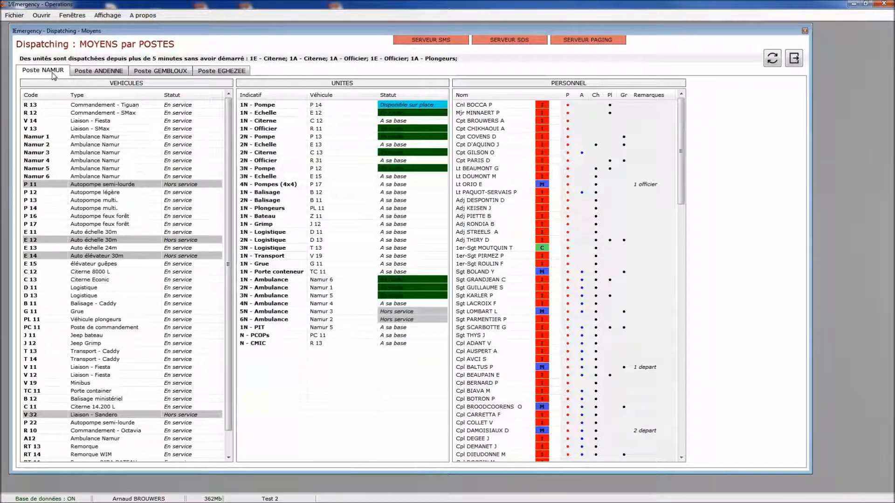
right_click(280, 161)
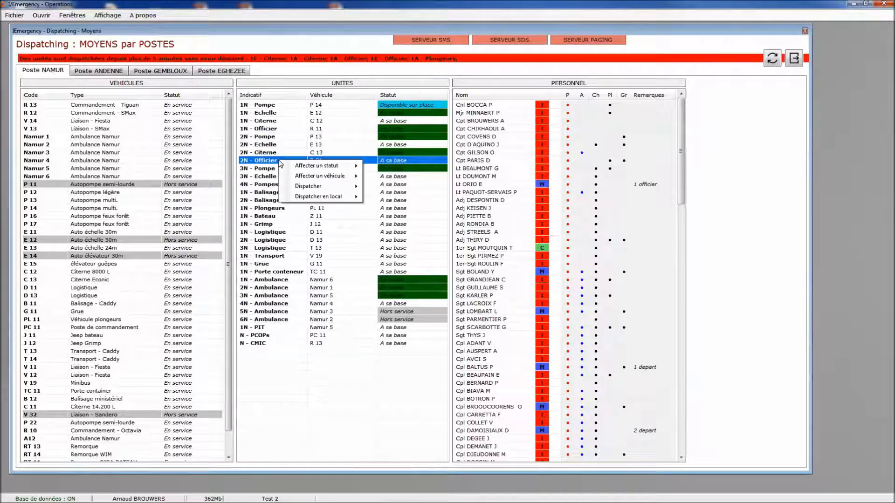
mouse_move(326, 197)
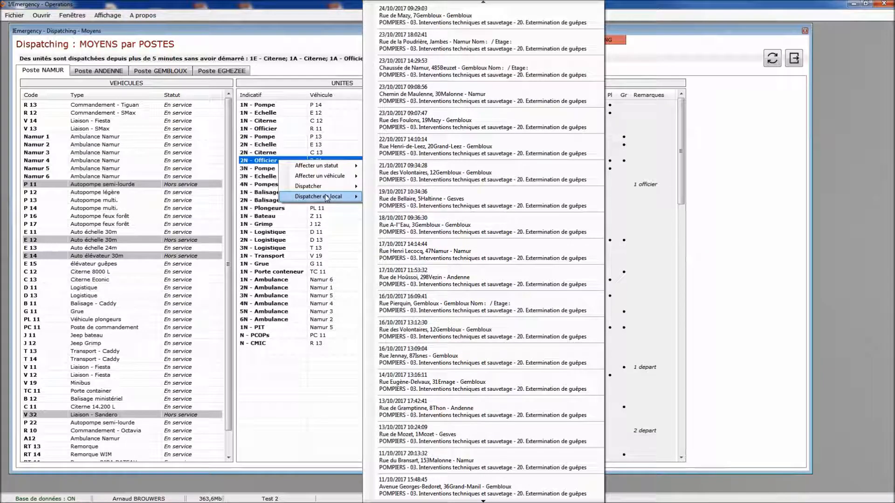
mouse_move(316, 166)
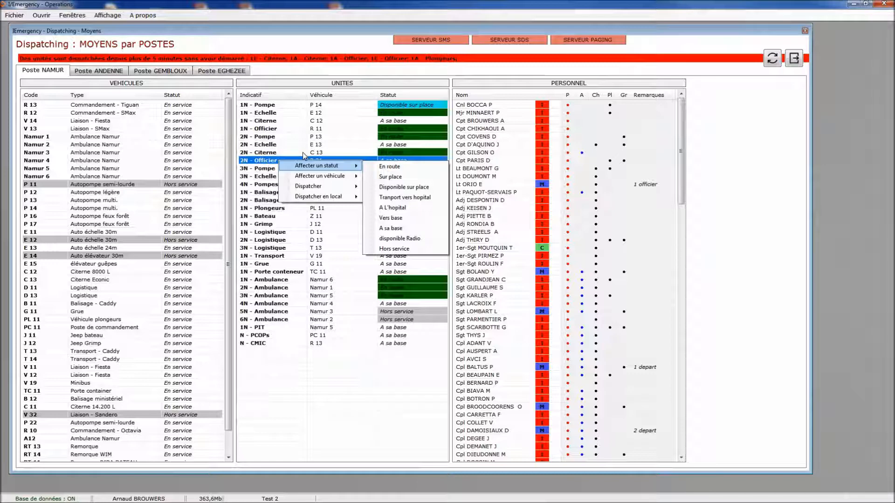
click(294, 170)
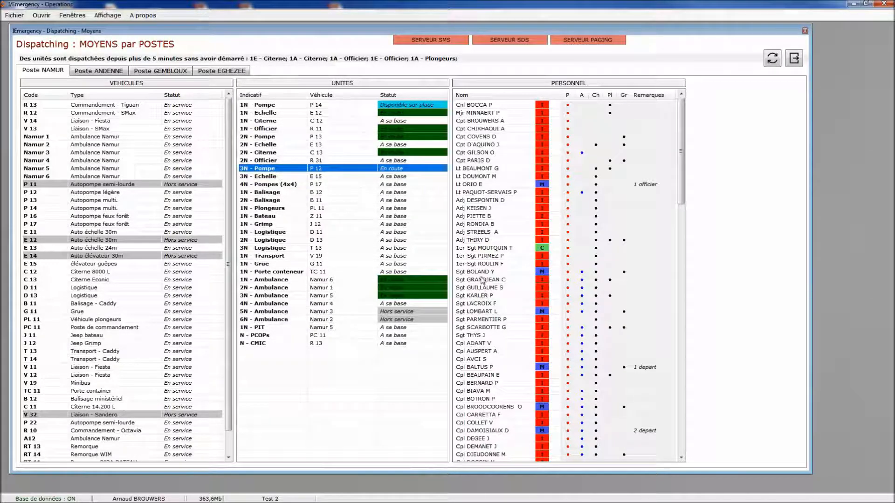
- Set the availability of the fifth and sixth people in the Namur personnel list to 1 and 3 respectively
click(516, 105)
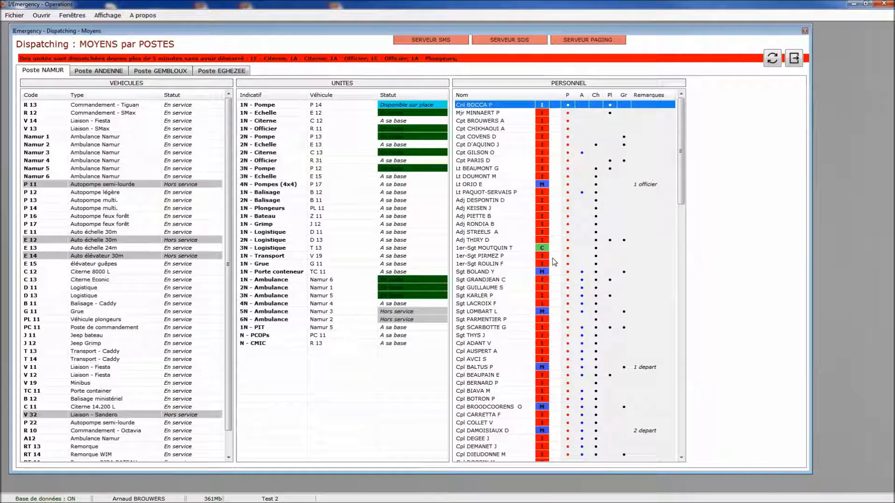
click(558, 112)
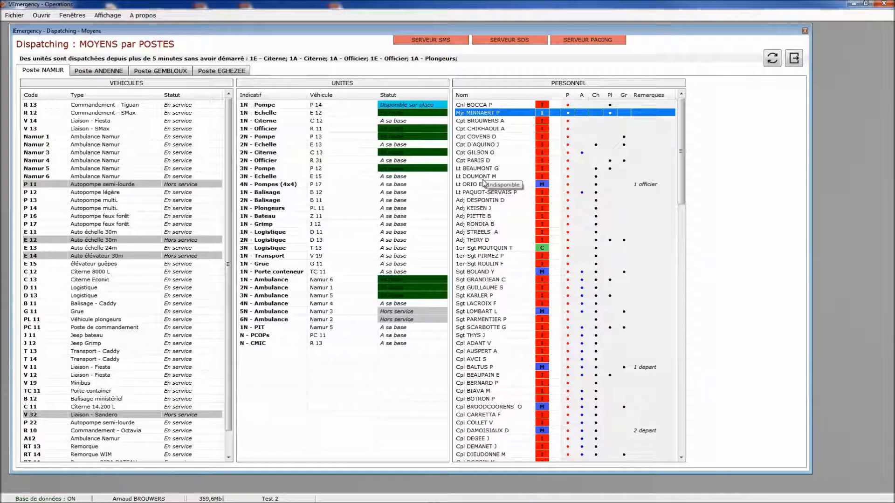
right_click(485, 137)
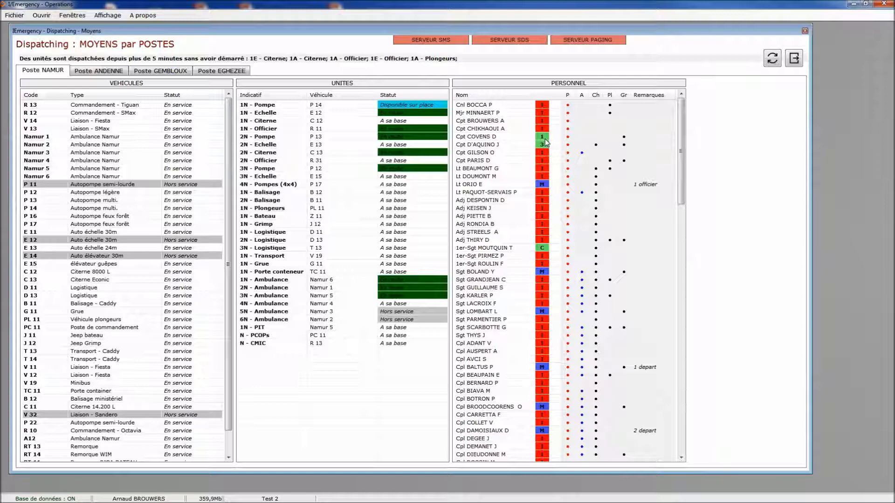
- Dispatch the fifth person in the Namur personnel list to the intervention of 8/11/2017 10:36:38
right_click(498, 136)
mouse_move(550, 151)
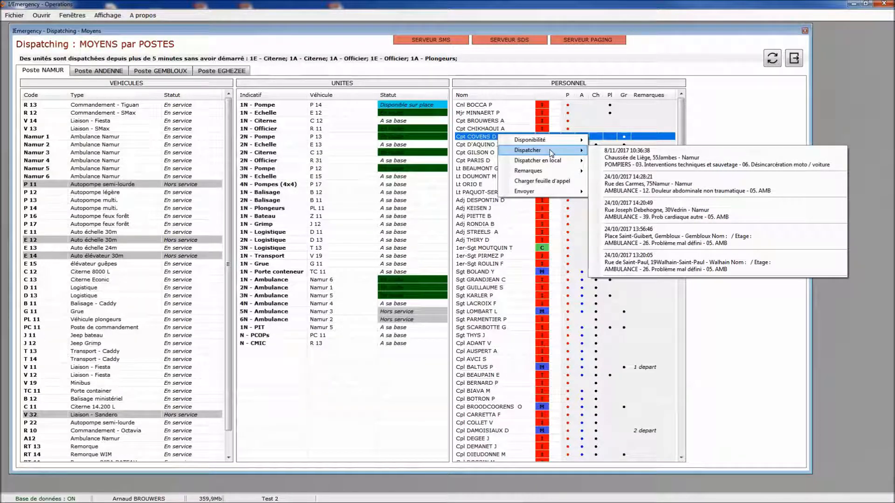
click(623, 161)
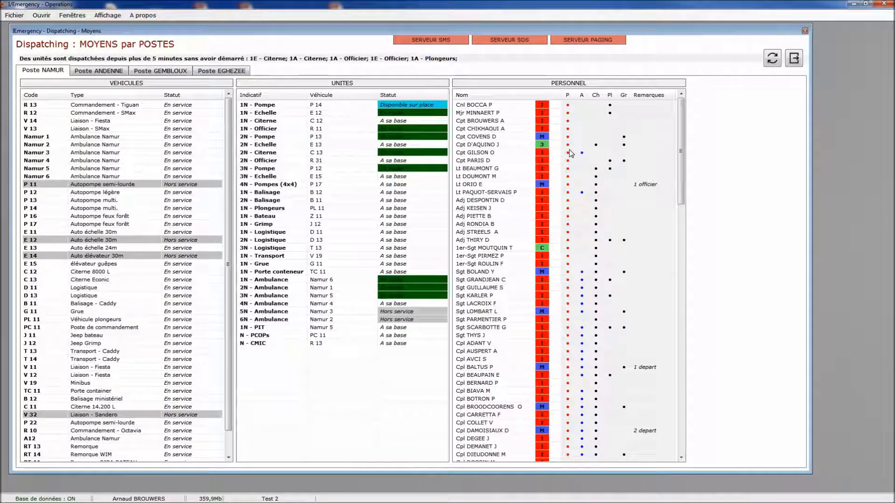
- Add the remark "2 officier" to the third person and "pager HS" to the fourth person in the Namur personnel list
right_click(519, 139)
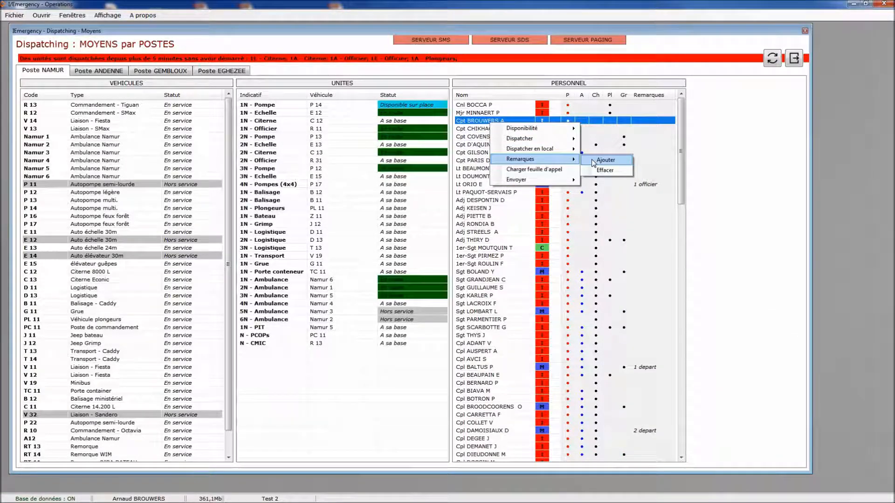
click(592, 160)
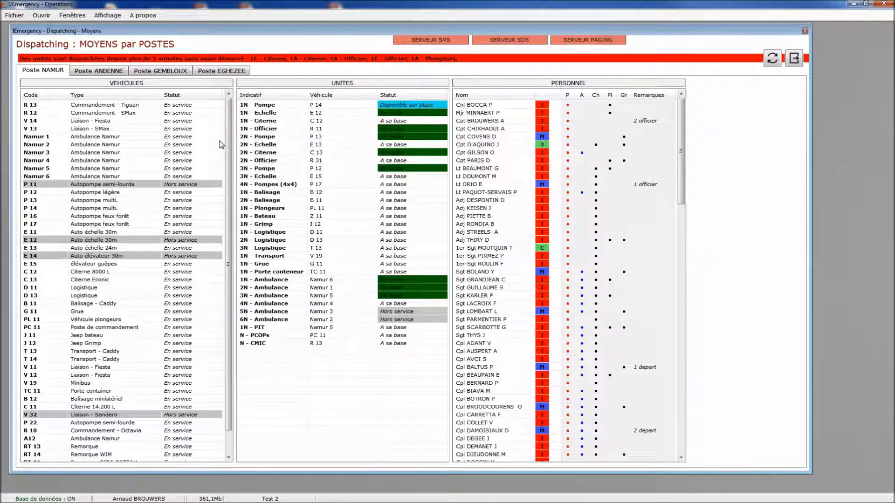
click(483, 122)
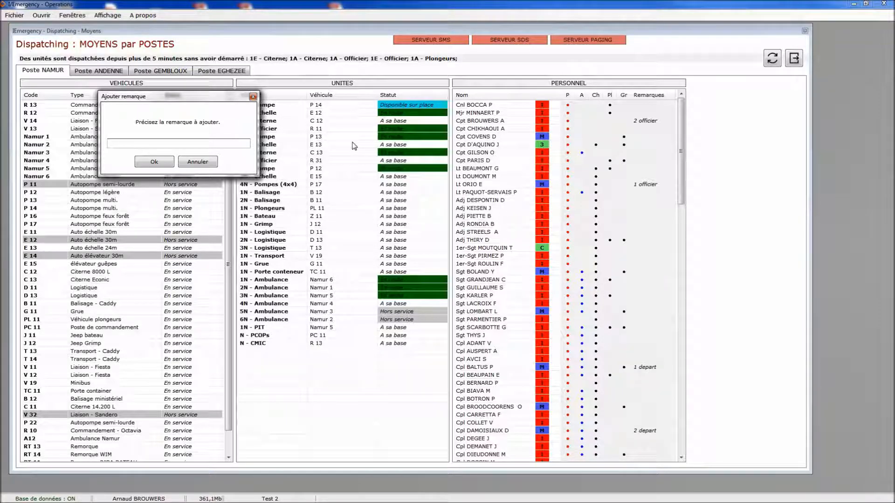
text(pager HS)
key(Return)
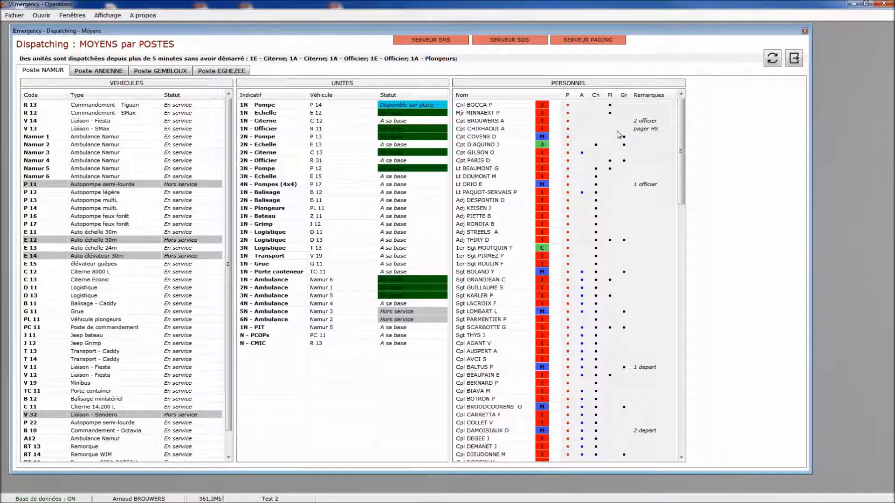
- View the roll-call sheet and message sending options for the fifth and sixth people in the Namur personnel list, without sending anything
right_click(521, 136)
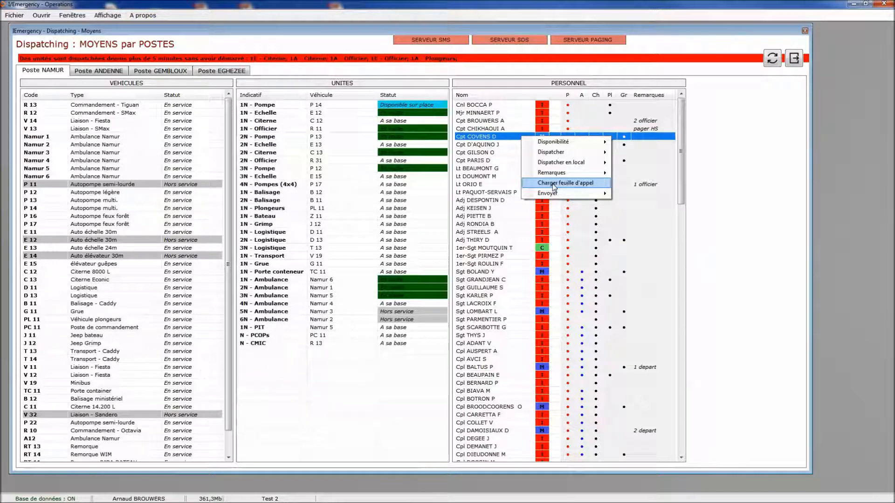
mouse_move(554, 194)
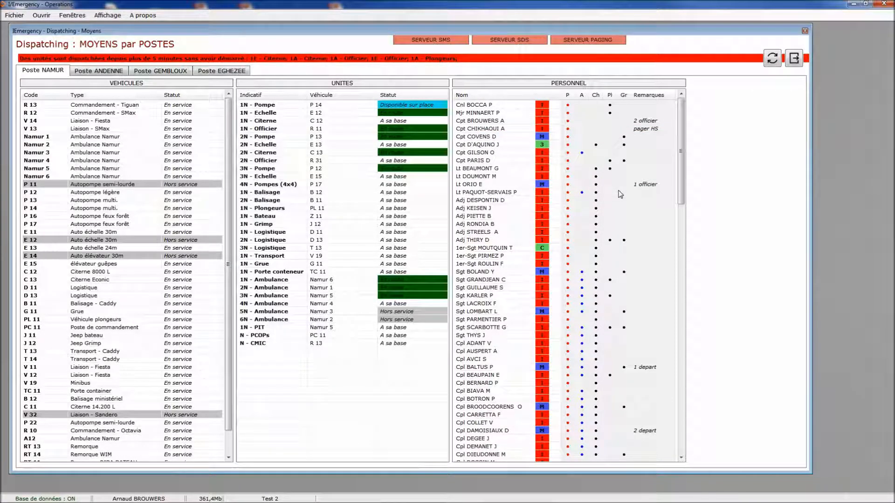
right_click(520, 145)
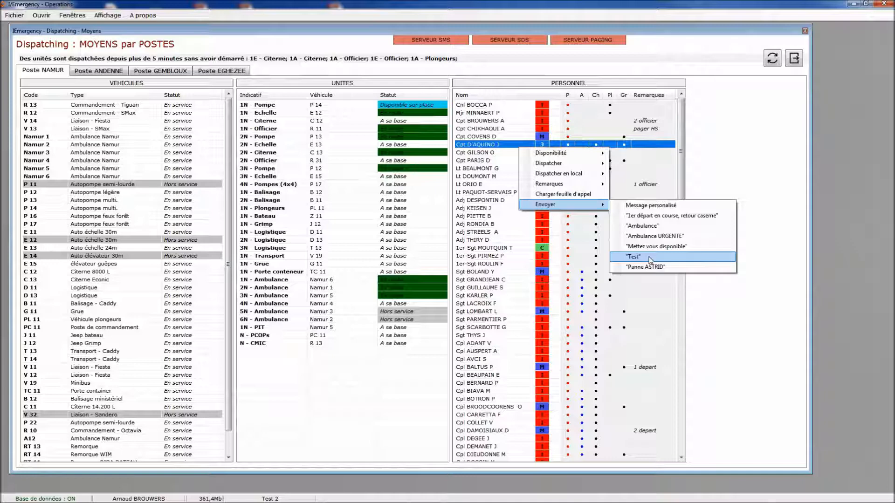
click(548, 122)
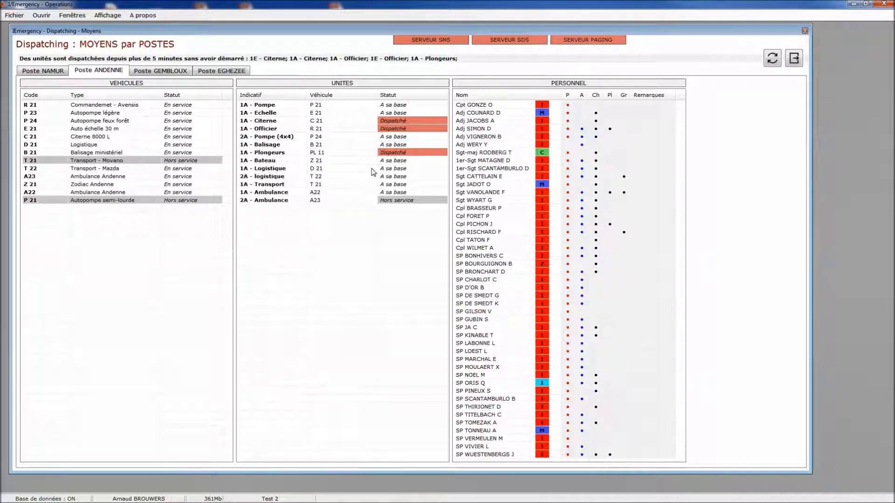
- Open the dispatching resources window organised by type and review the personnel lists across the posts
click(41, 15)
mouse_move(73, 57)
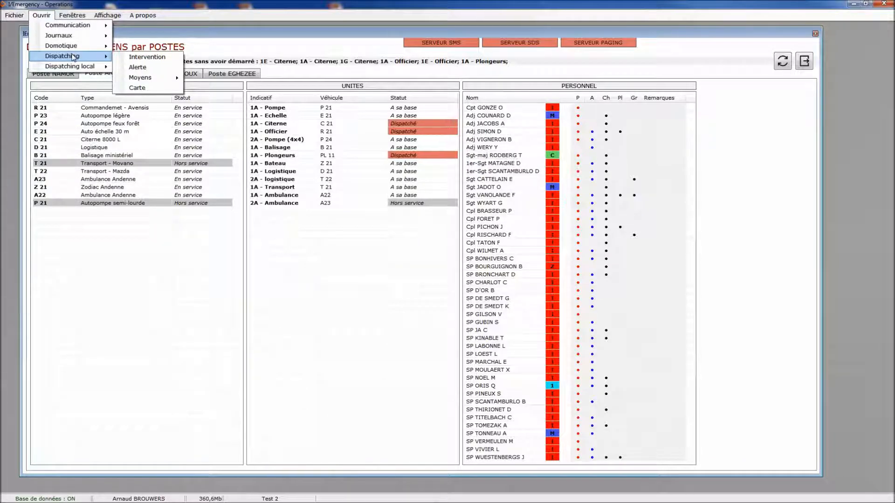
click(193, 78)
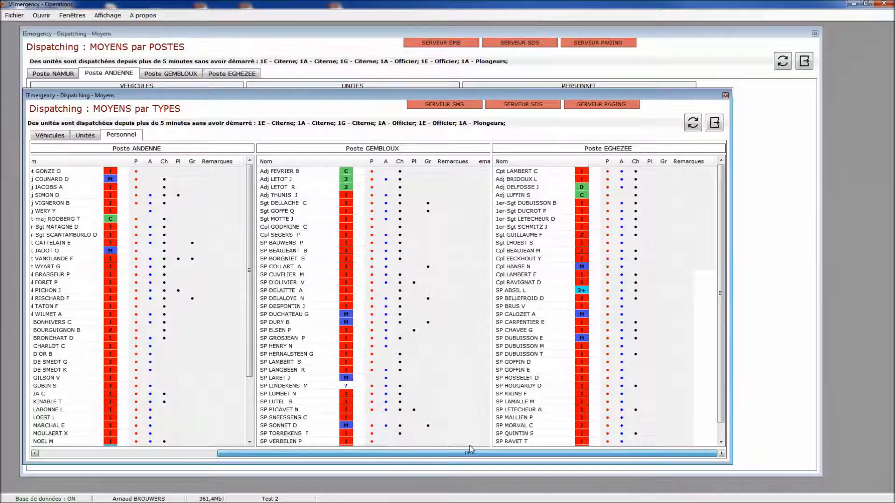
drag(469, 450, 291, 450)
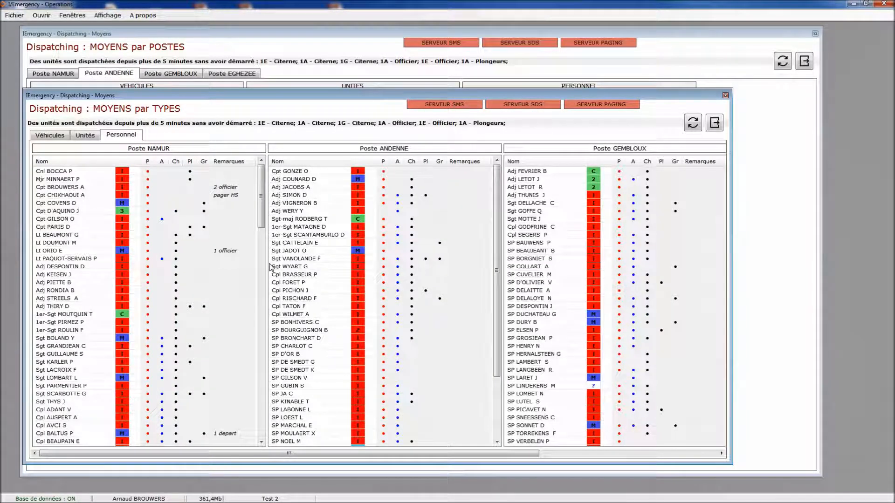